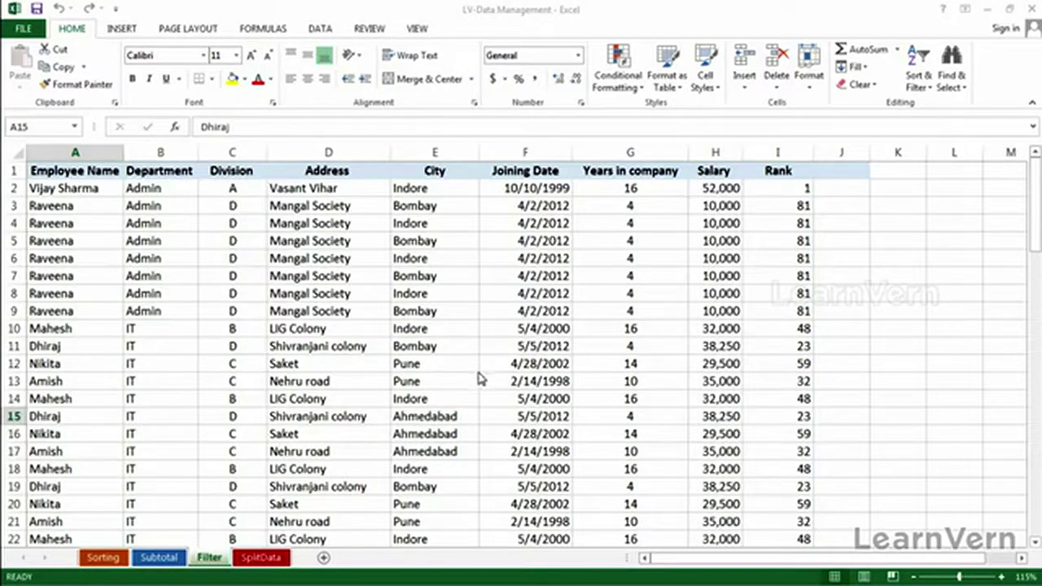
# - Turn on AutoFilter from the Data tab so each employee table header gets a dropdown
pyautogui.middleClick(362, 303)
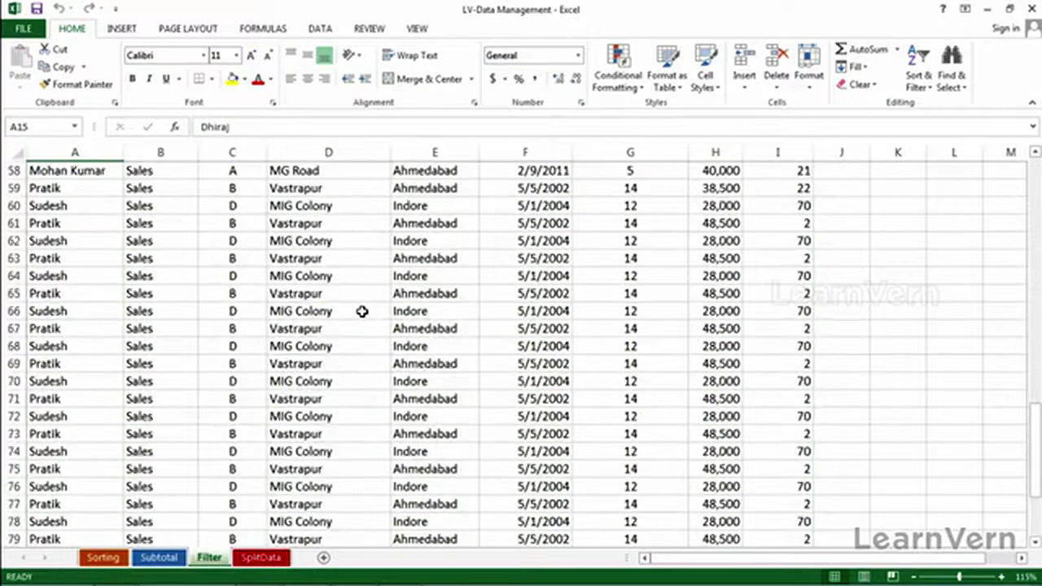
pyautogui.middleClick(372, 322)
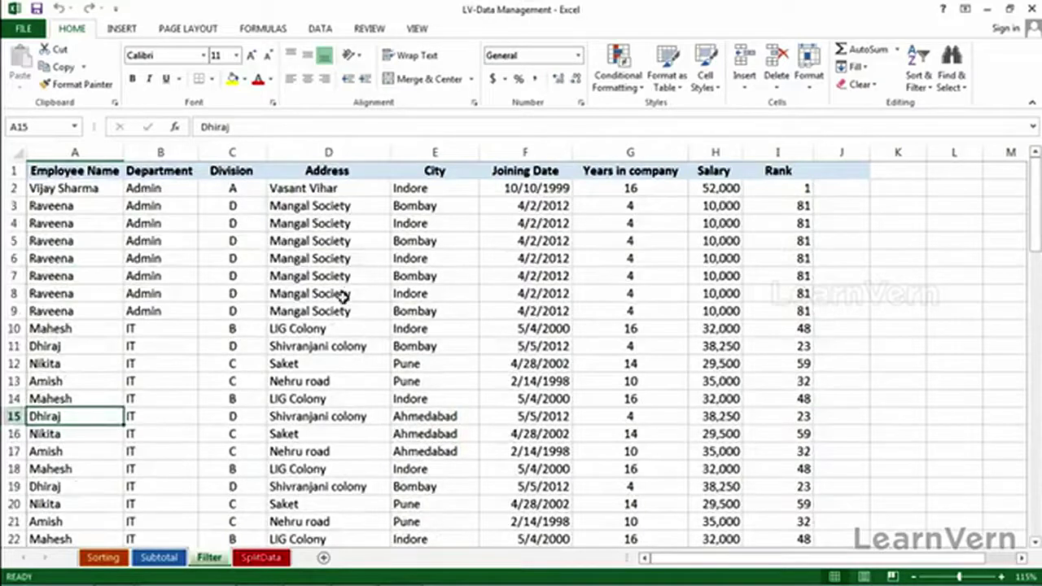
pyautogui.click(164, 295)
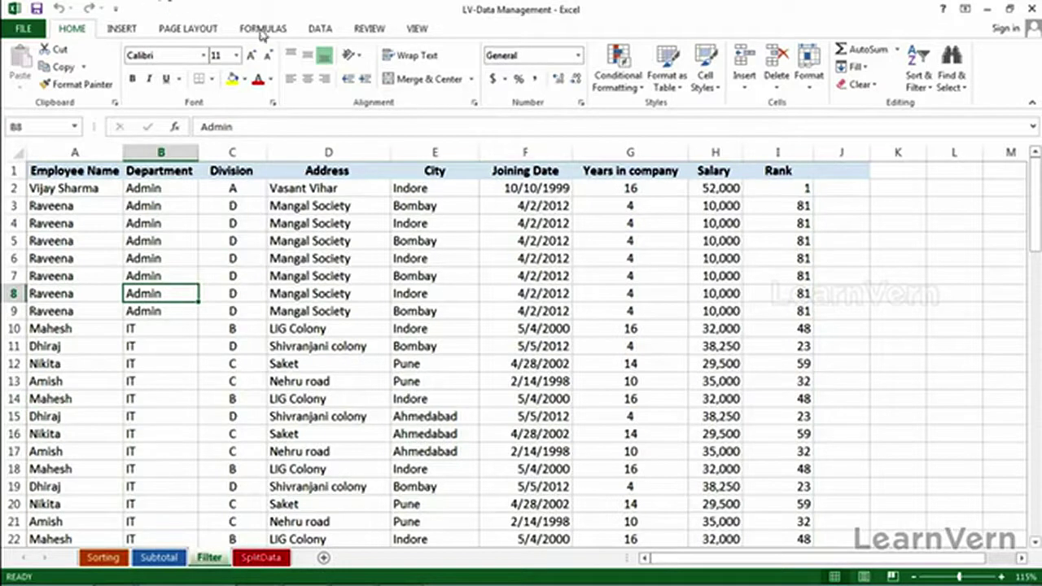
pyautogui.click(319, 30)
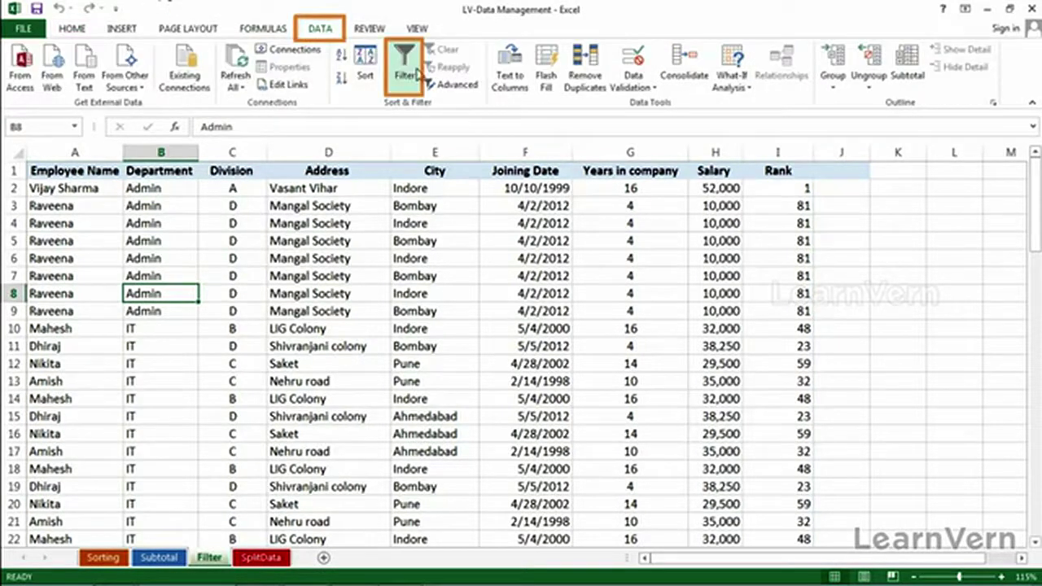
pyautogui.click(72, 29)
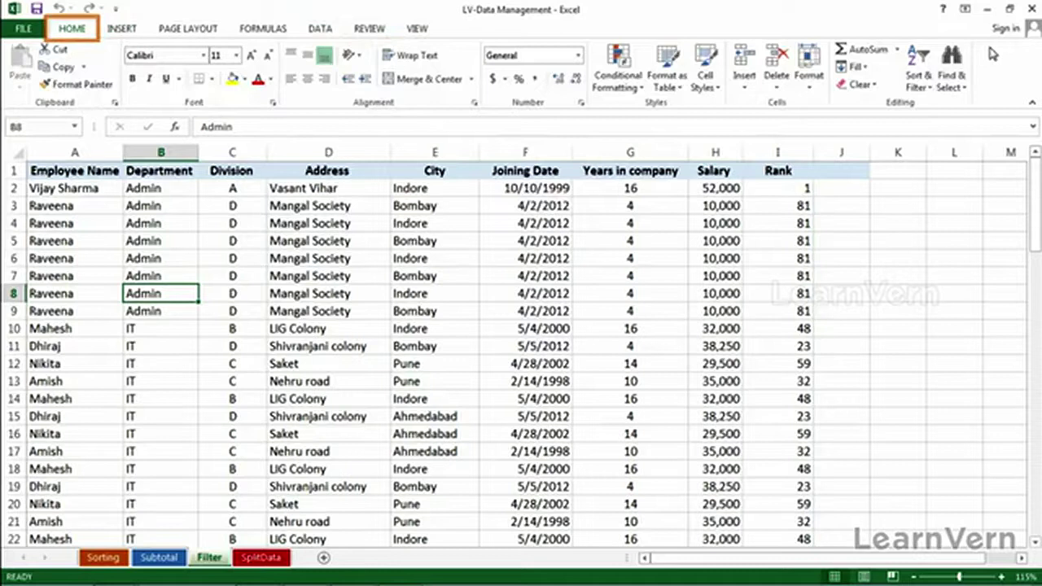
pyautogui.click(918, 85)
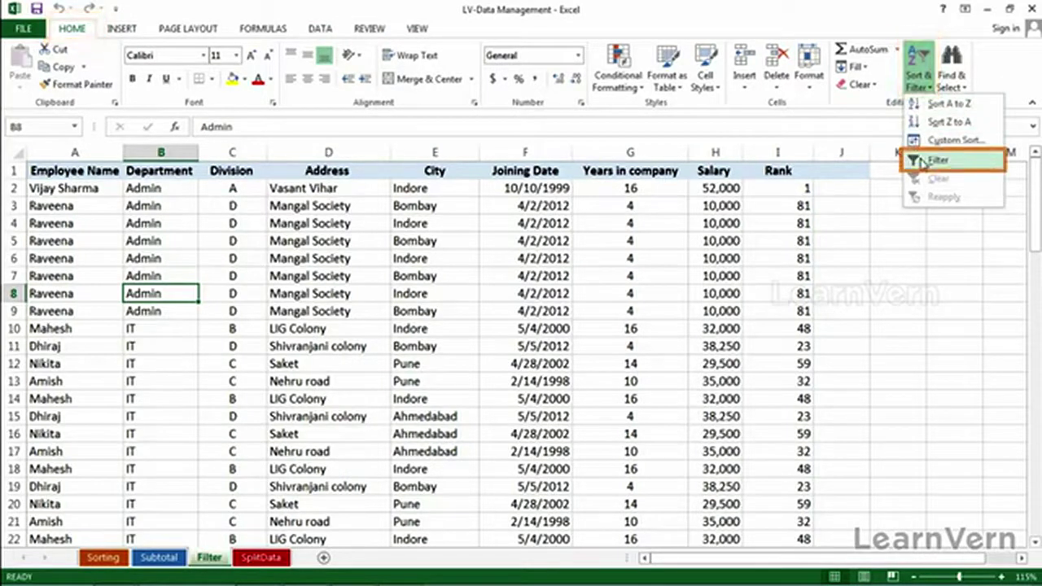
pyautogui.click(654, 194)
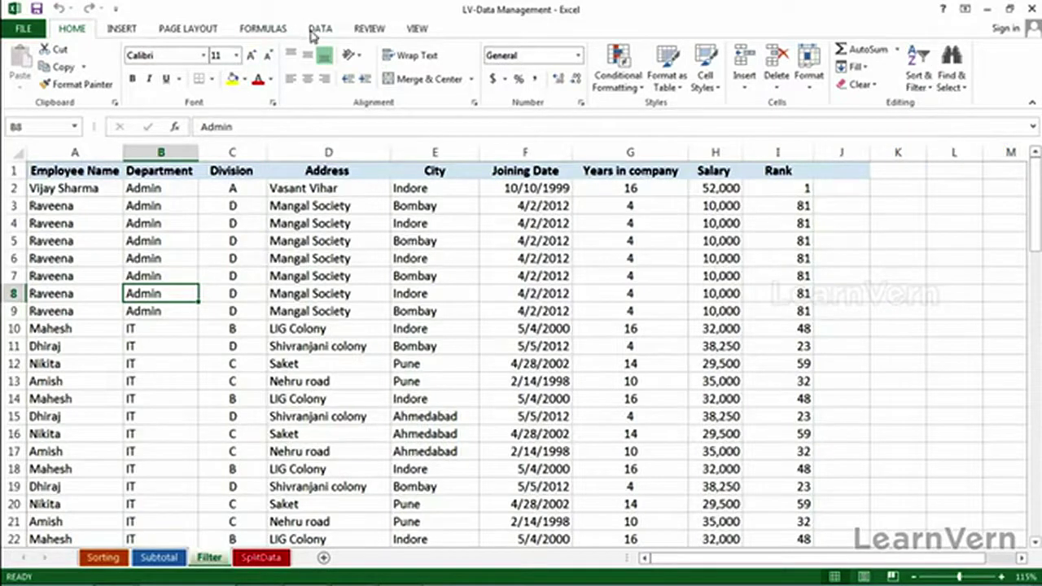
pyautogui.click(316, 28)
pyautogui.click(405, 69)
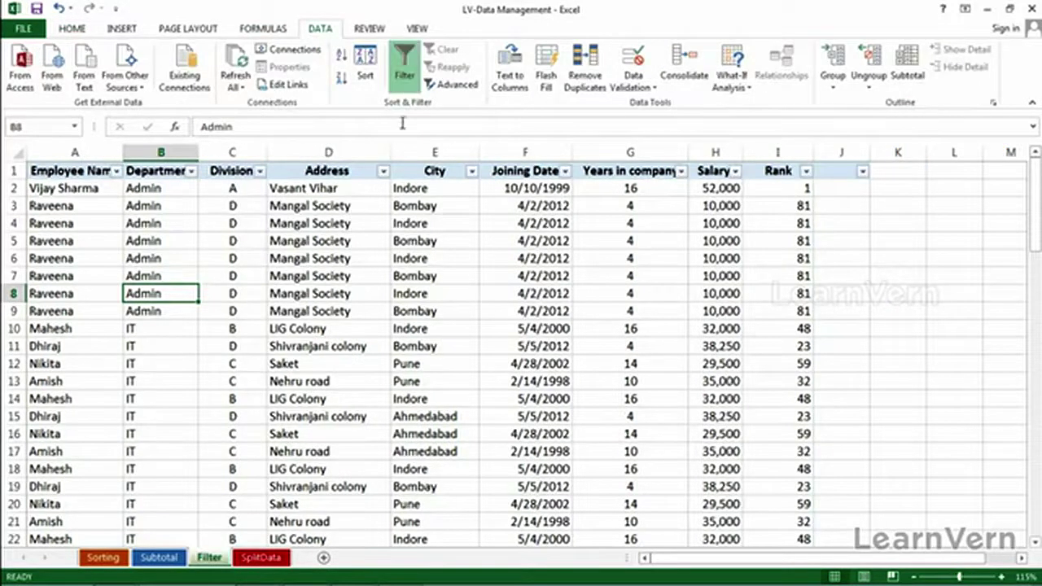
# - Auto-fit column A to Employee Name, then filter Department to IT only
pyautogui.doubleClick(124, 151)
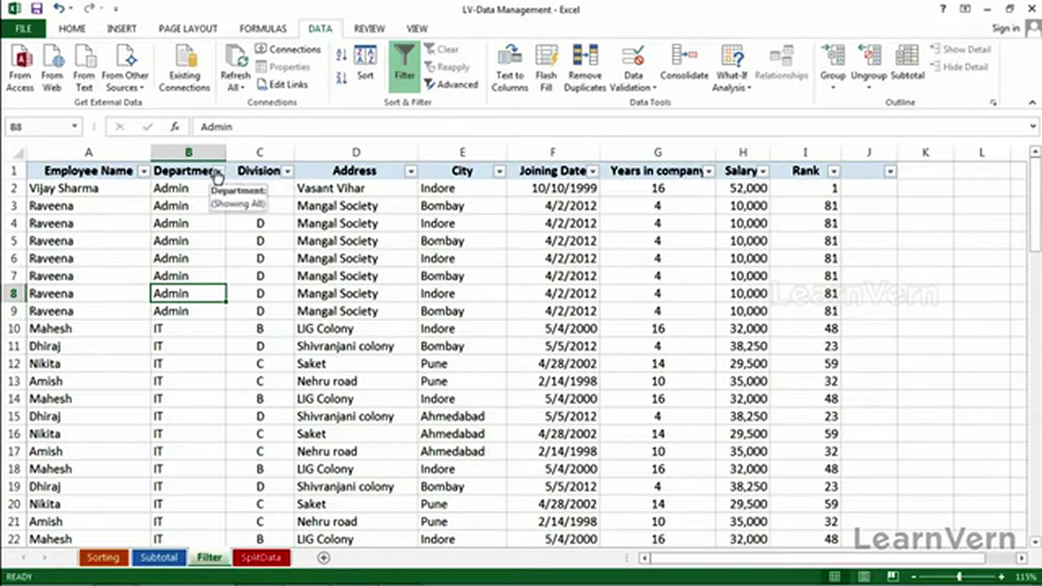
pyautogui.click(219, 171)
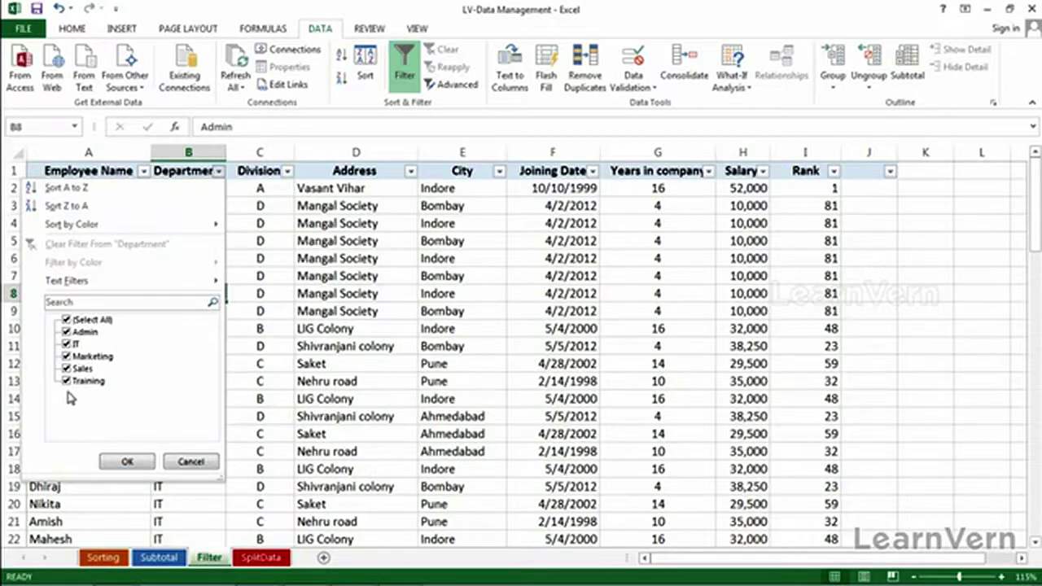
pyautogui.click(66, 321)
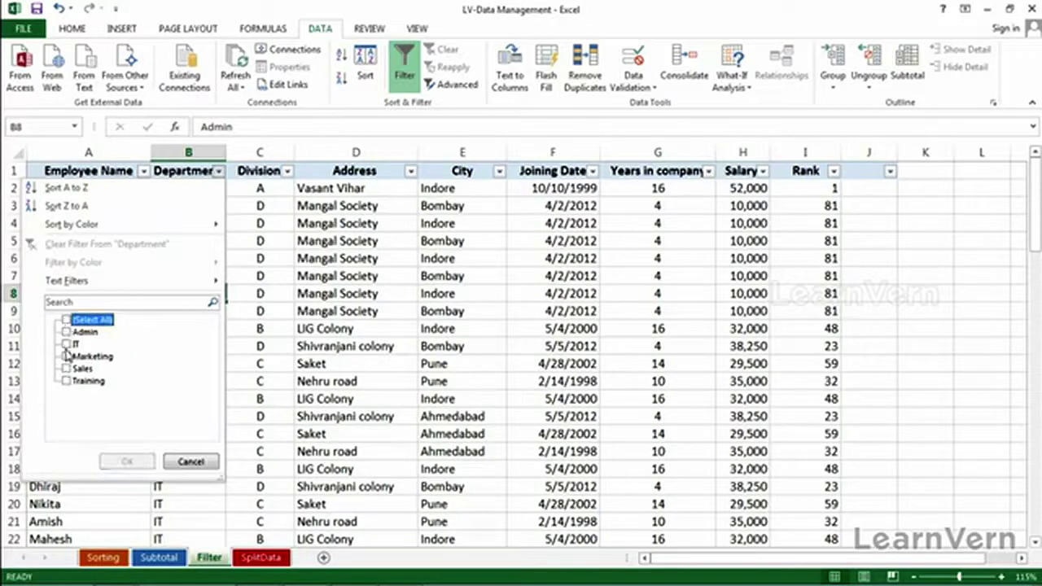
pyautogui.click(66, 344)
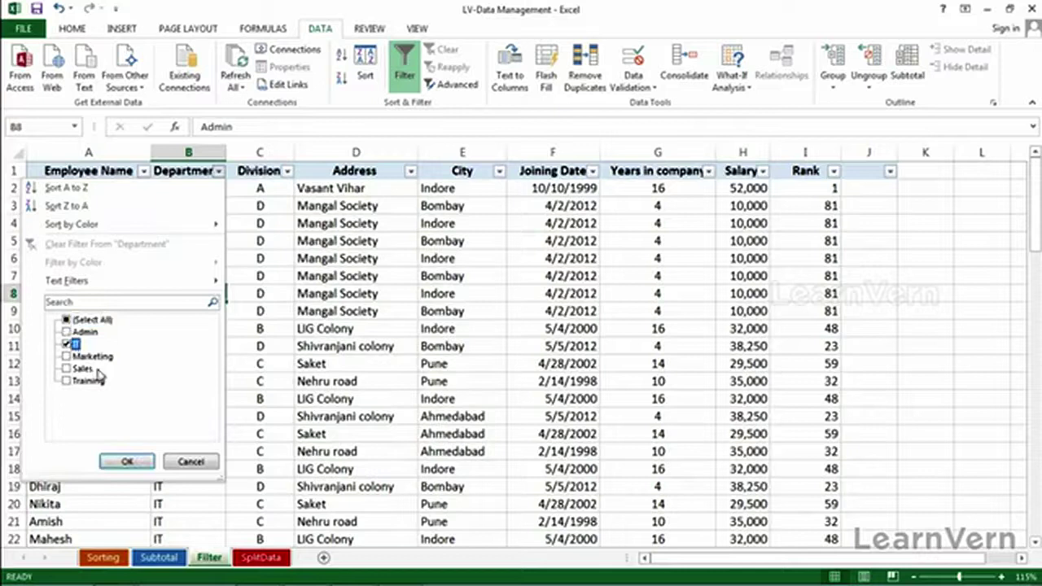
pyautogui.click(137, 461)
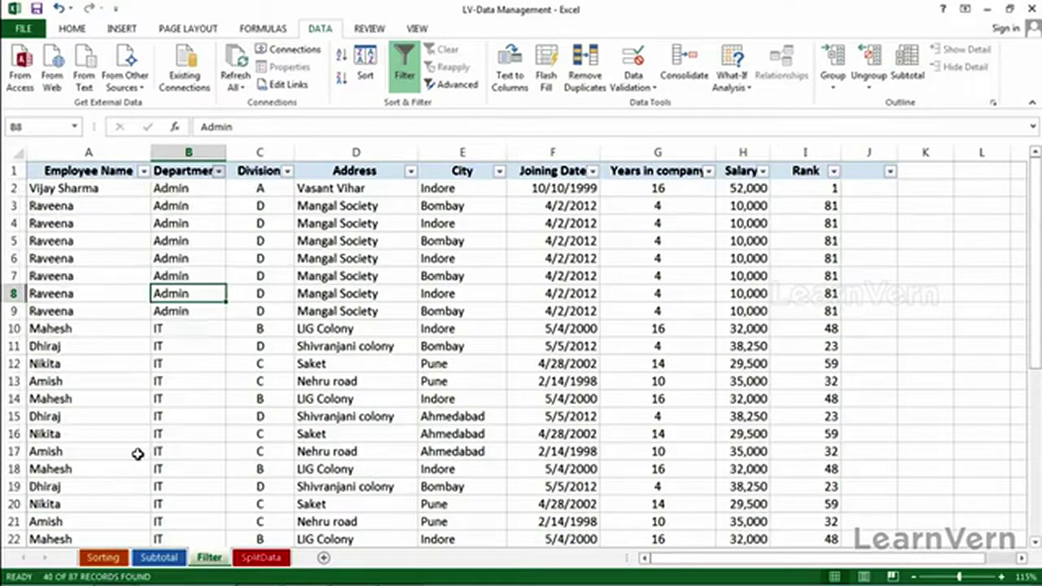
pyautogui.scroll(-4, 167, 272)
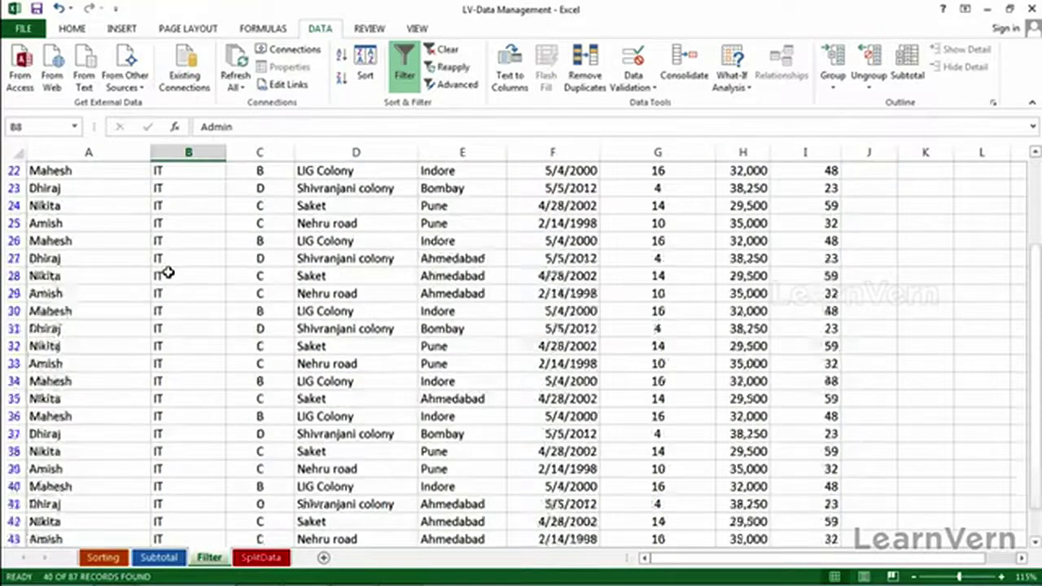
pyautogui.scroll(-4, 168, 272)
pyautogui.scroll(-3, 198, 332)
pyautogui.scroll(-3, 209, 353)
pyautogui.scroll(2, 210, 353)
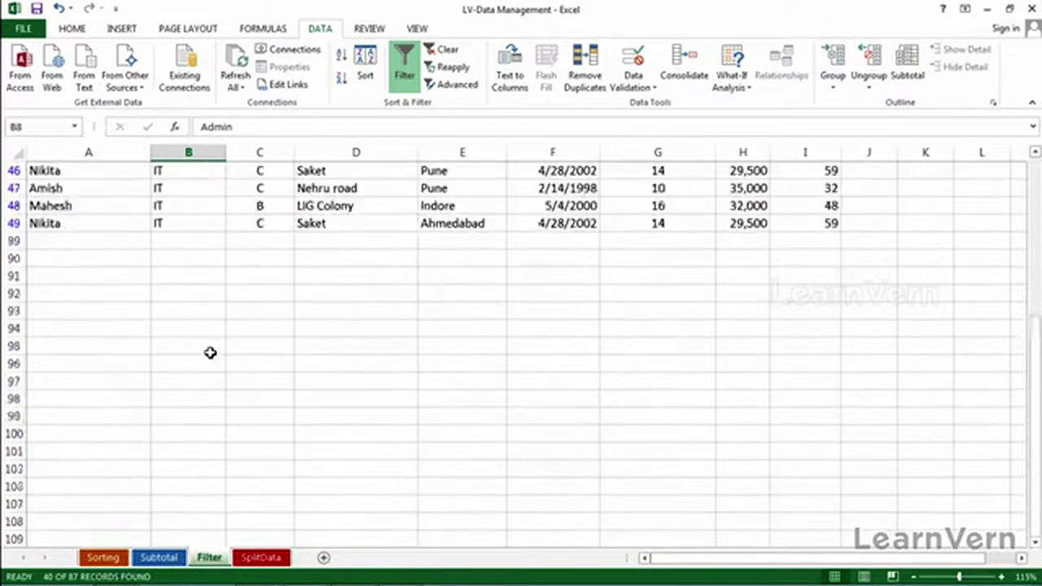
pyautogui.scroll(5, 210, 352)
pyautogui.scroll(3, 210, 353)
pyautogui.scroll(4, 209, 354)
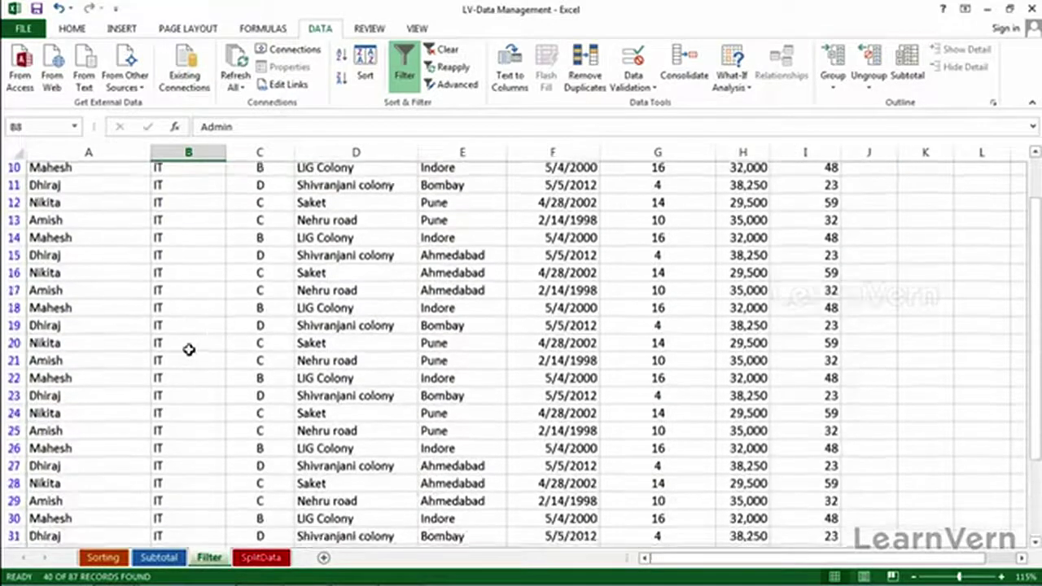
pyautogui.scroll(1, 188, 349)
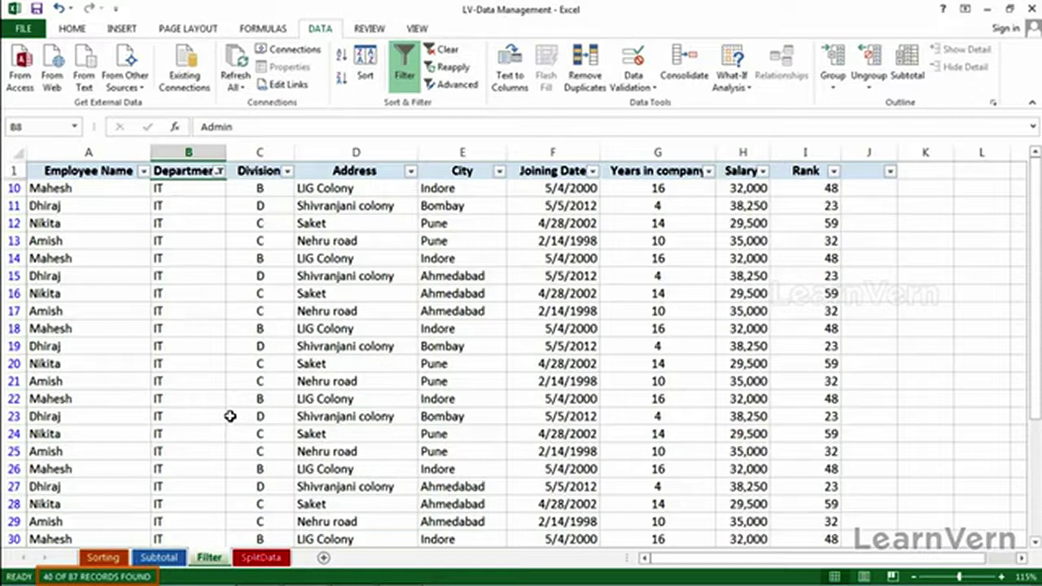
# - Switch the Department filter from IT to Admin only
pyautogui.click(219, 172)
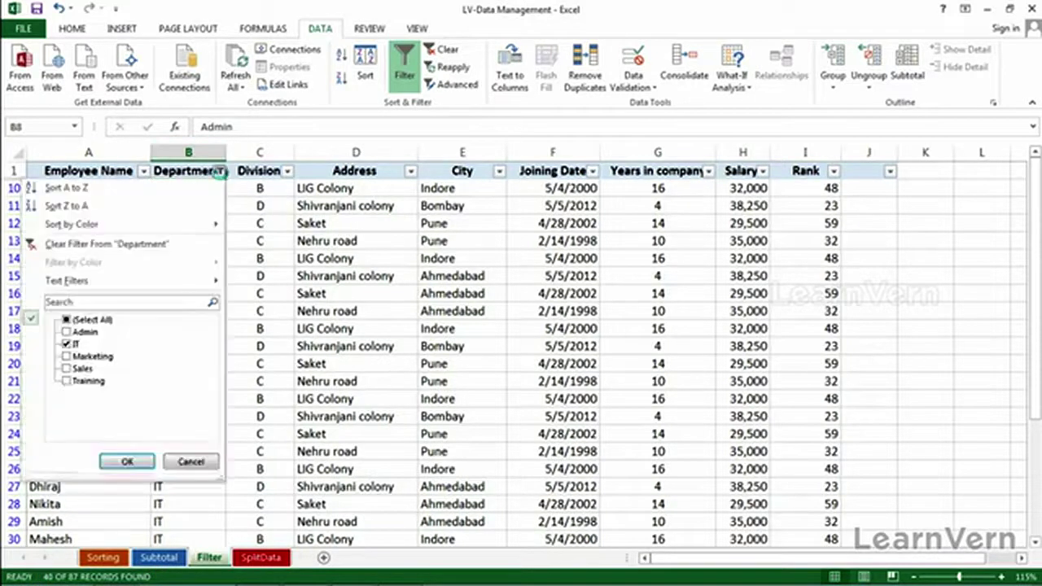
pyautogui.click(67, 345)
pyautogui.click(66, 332)
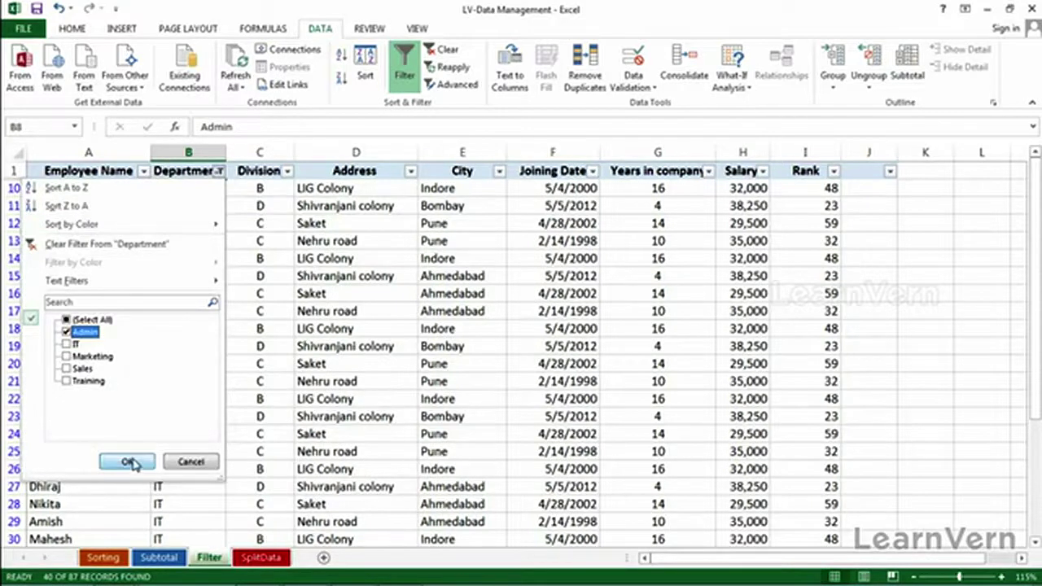
pyautogui.click(127, 462)
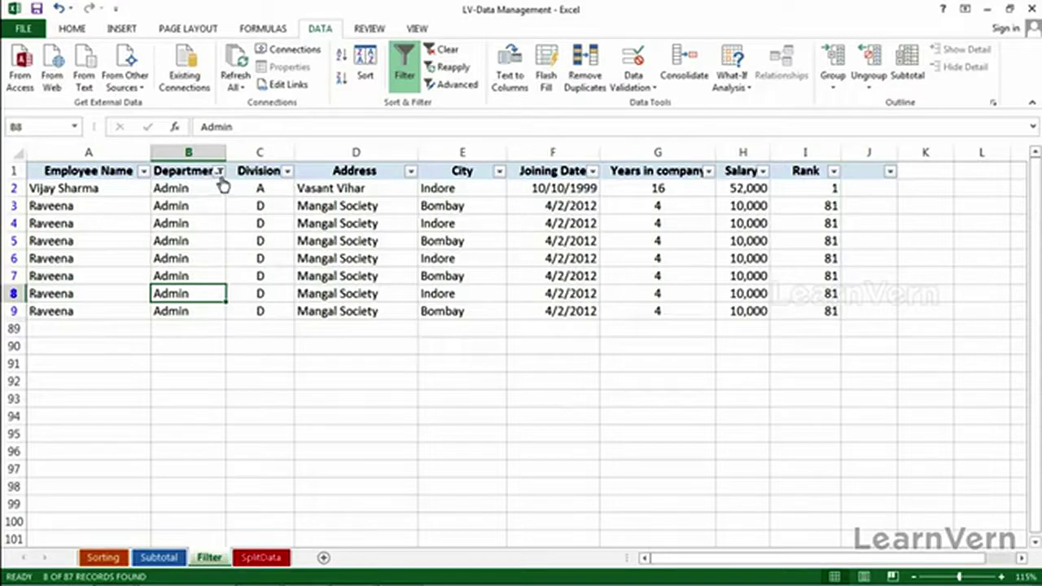
# - Add a Division filter keeping only A alongside the Admin department filter
pyautogui.click(220, 173)
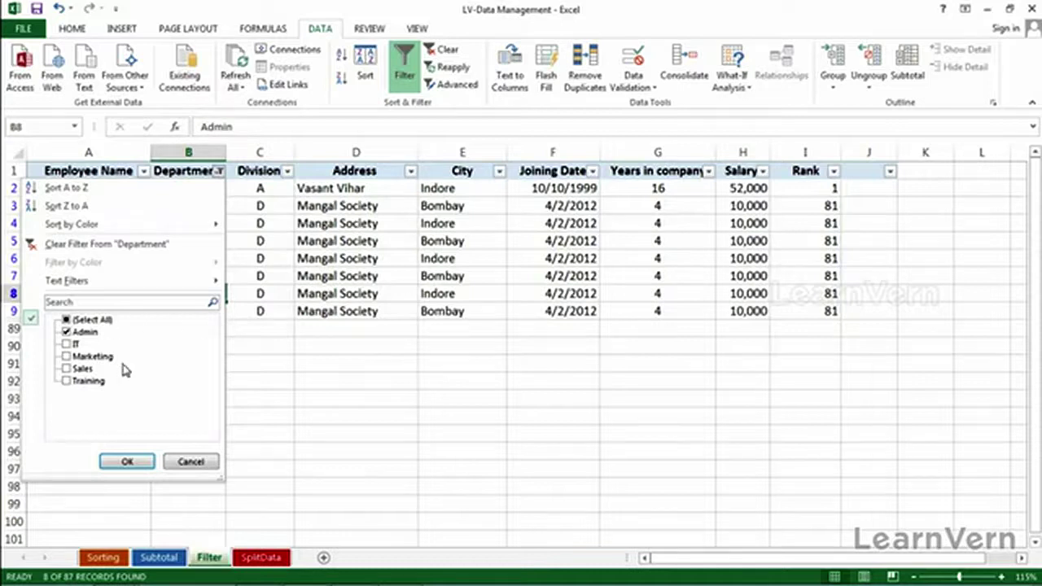
pyautogui.click(145, 464)
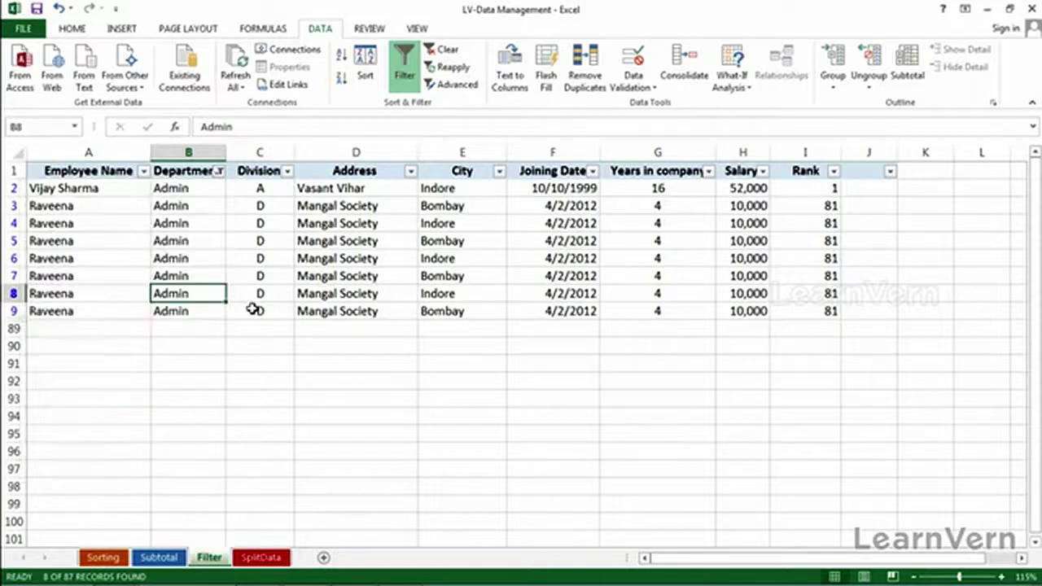
pyautogui.click(284, 172)
pyautogui.click(134, 344)
pyautogui.click(196, 462)
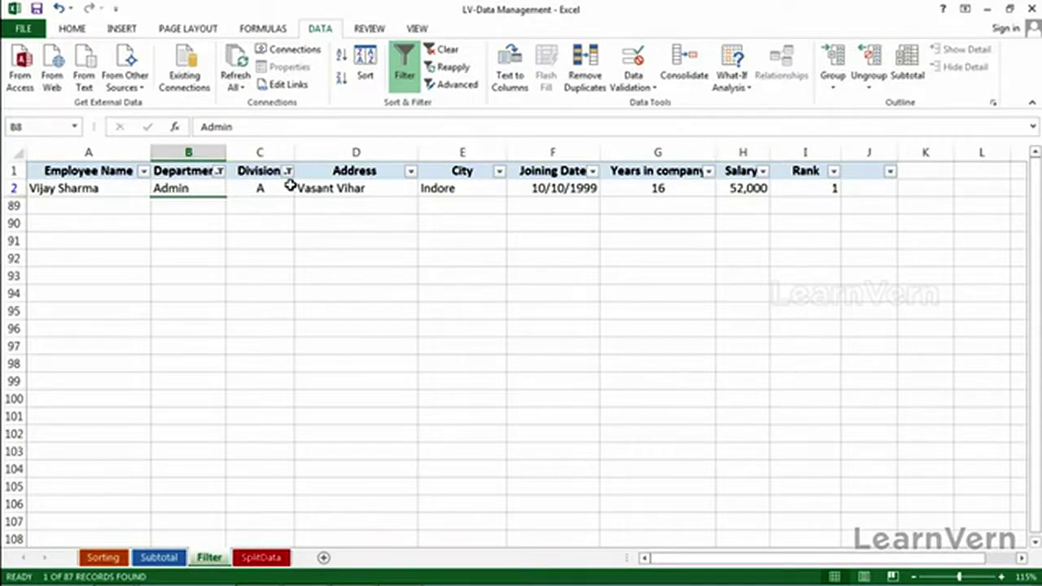
# - Clear the filter from the Division column
pyautogui.click(220, 171)
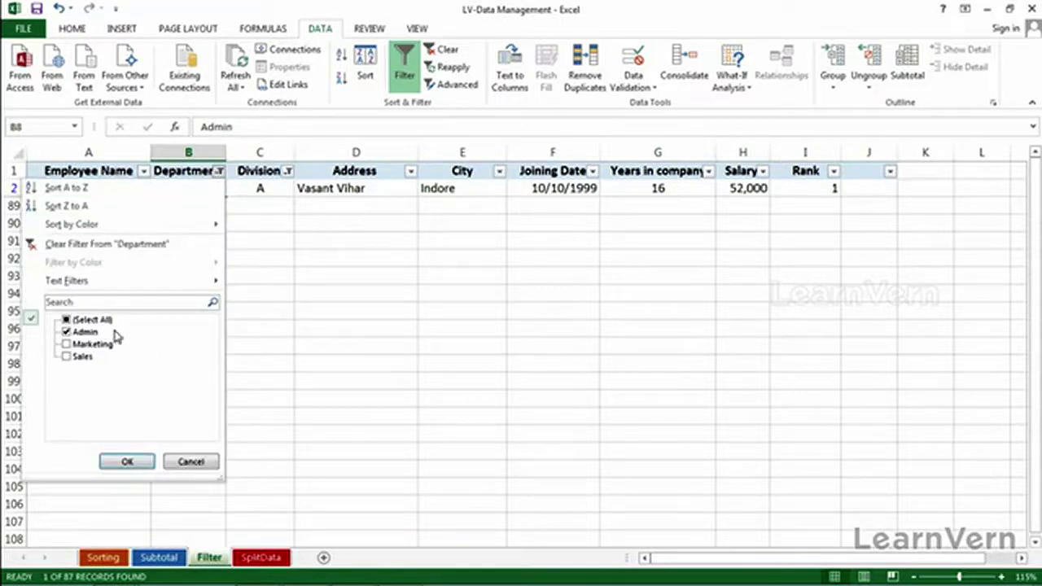
pyautogui.click(280, 169)
pyautogui.click(286, 170)
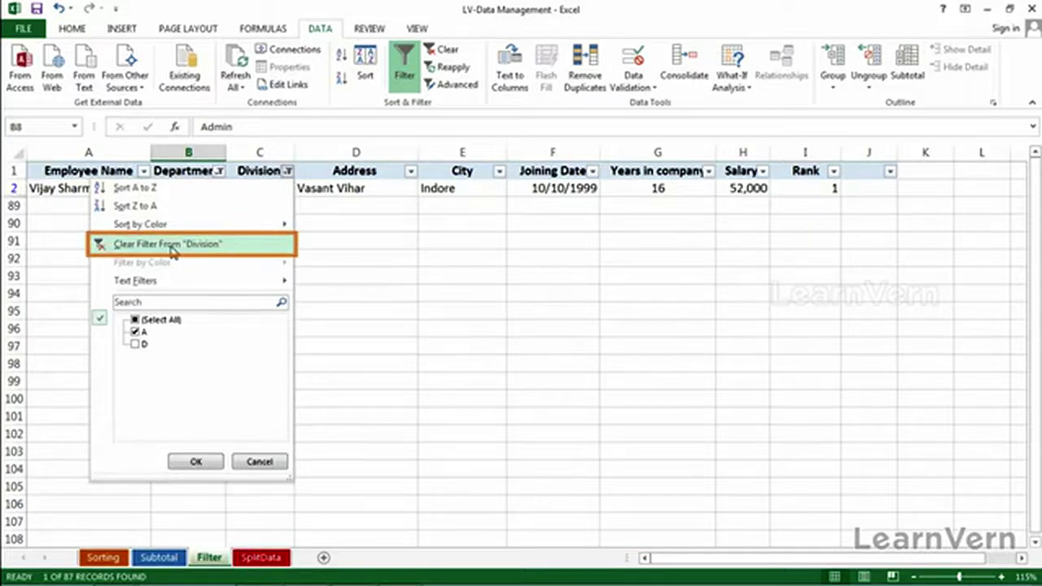
pyautogui.click(173, 248)
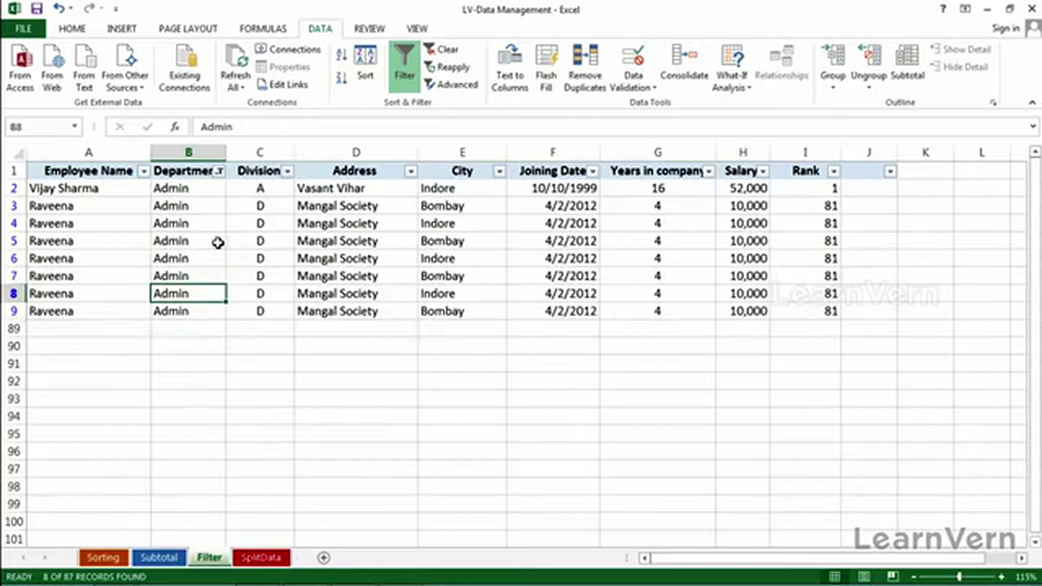
# - Clear the Department filter so all 87 employee records show
pyautogui.click(219, 171)
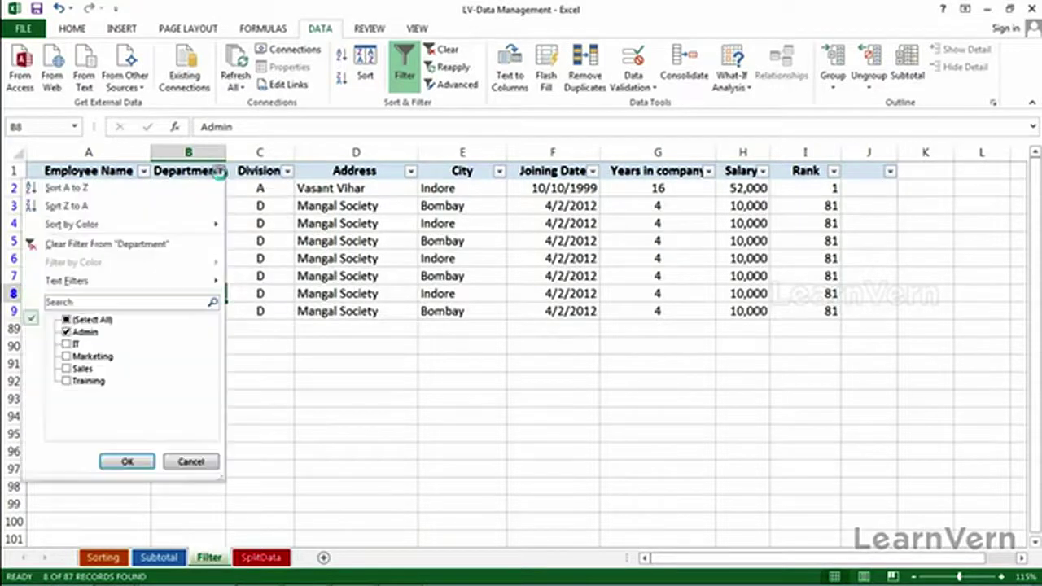
pyautogui.click(165, 251)
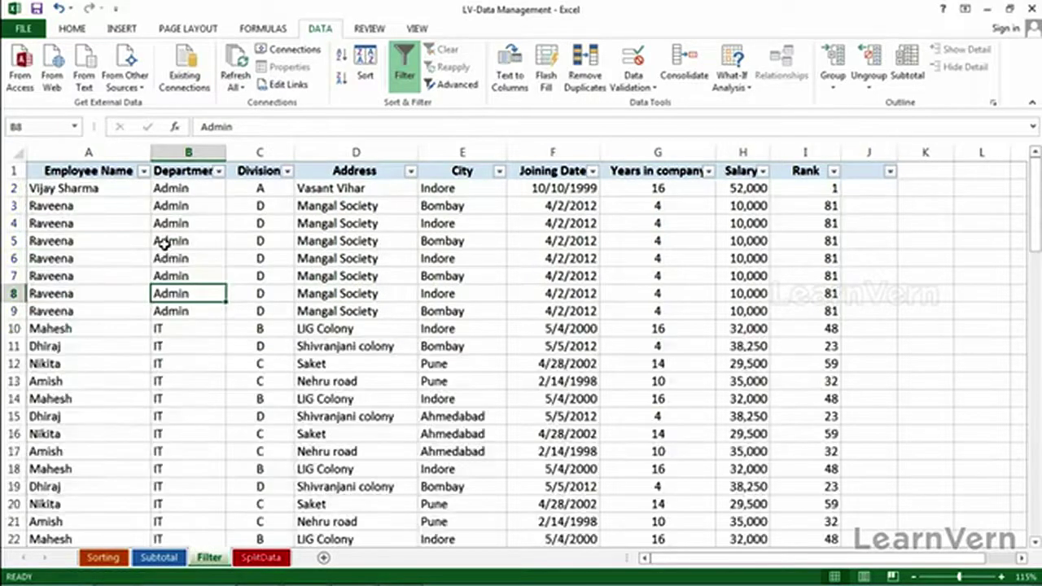
pyautogui.scroll(-6, 314, 295)
pyautogui.scroll(-4, 313, 295)
pyautogui.scroll(4, 313, 295)
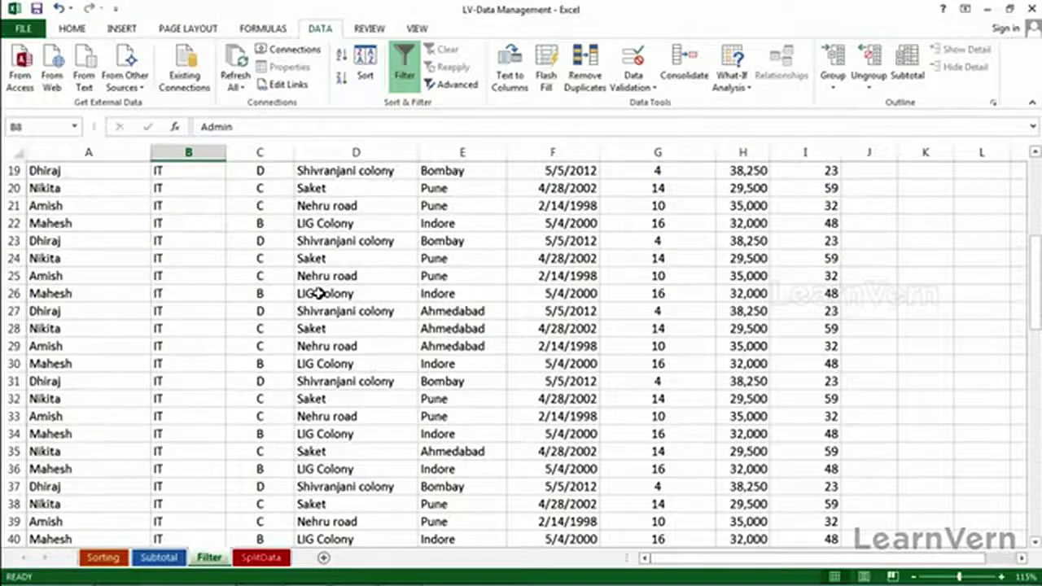
pyautogui.scroll(6, 319, 295)
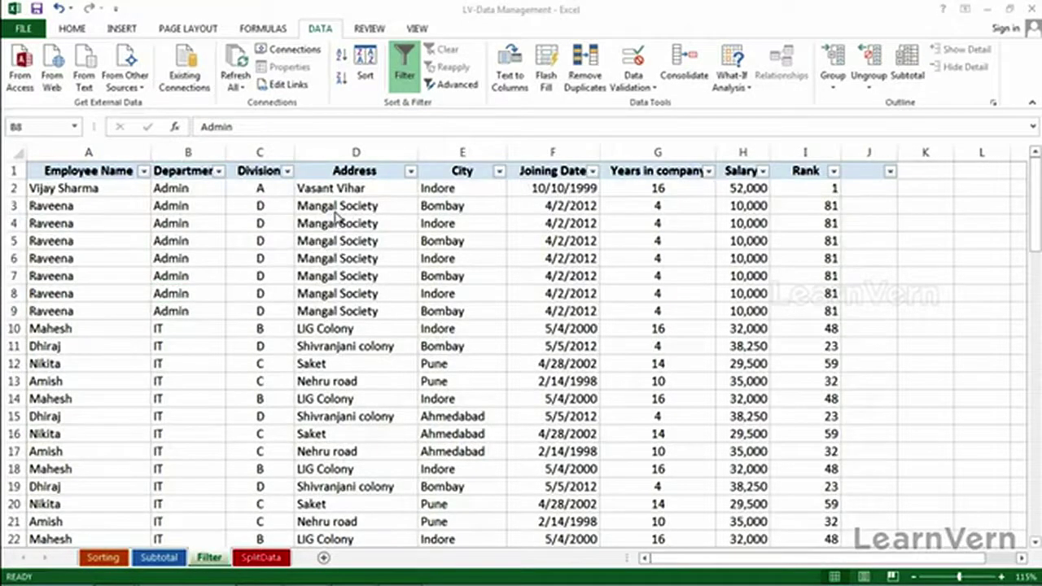
# - Filter Salary with Number Filters > Between, from 20000 to 50000
pyautogui.click(764, 174)
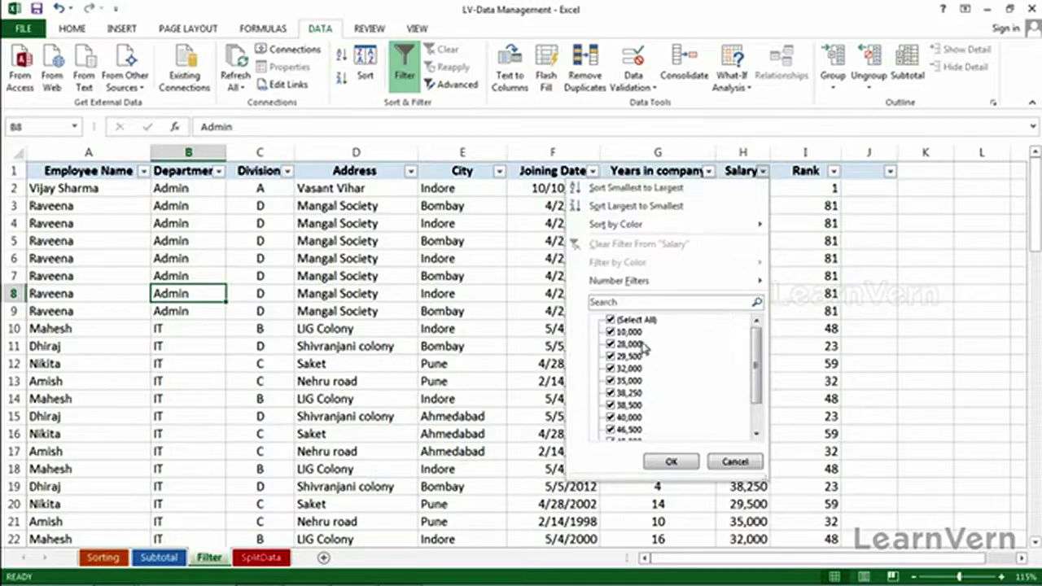
pyautogui.moveTo(757, 344); pyautogui.dragTo(756, 333)
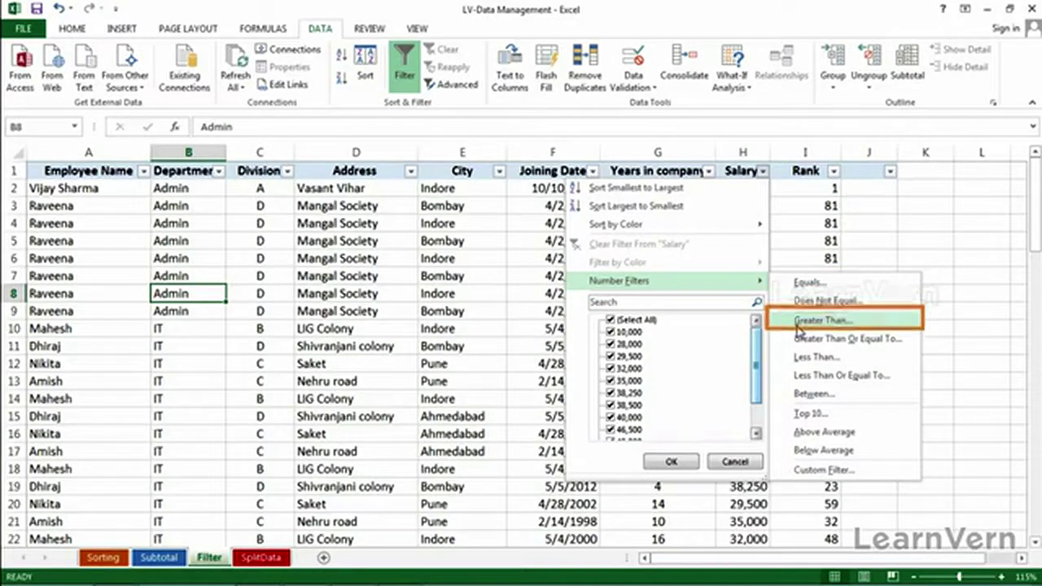
pyautogui.click(808, 394)
pyautogui.write('20000')
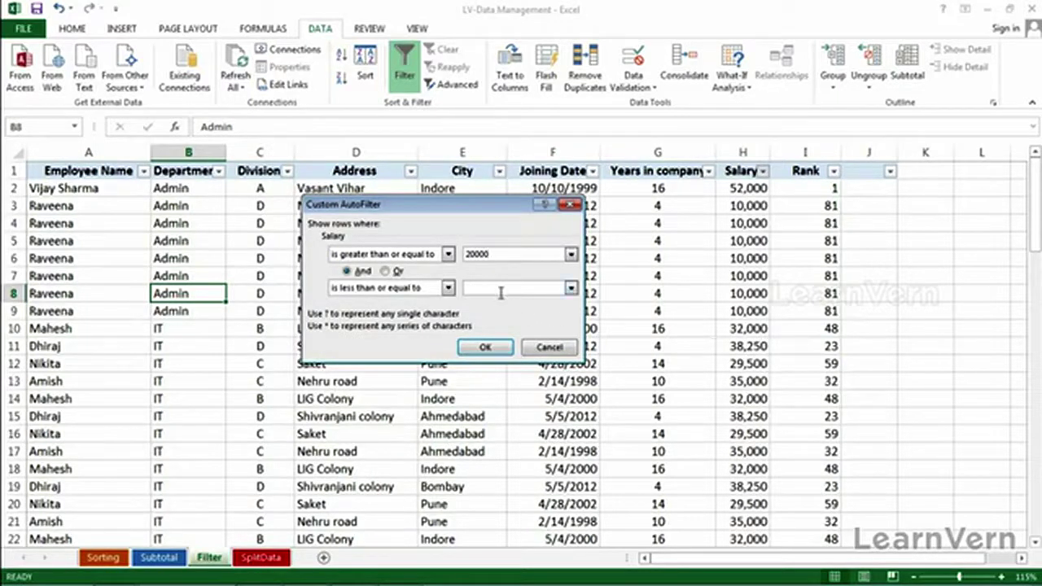
pyautogui.click(500, 291)
pyautogui.click(486, 349)
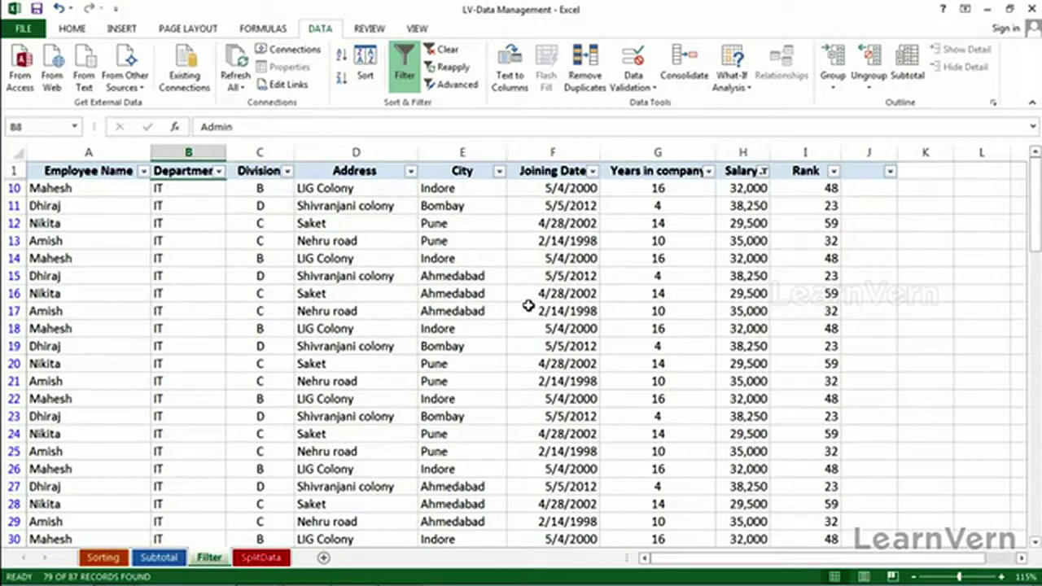
# - Reopen the Salary Between filter and change its upper limit from 50000 to 30000
pyautogui.click(763, 170)
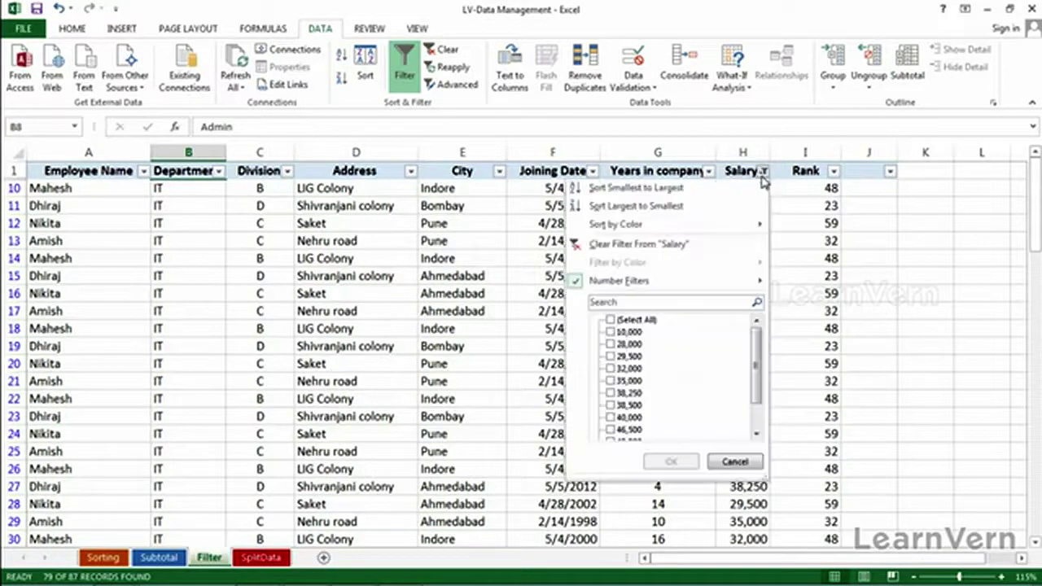
pyautogui.moveTo(619, 280)
pyautogui.click(814, 395)
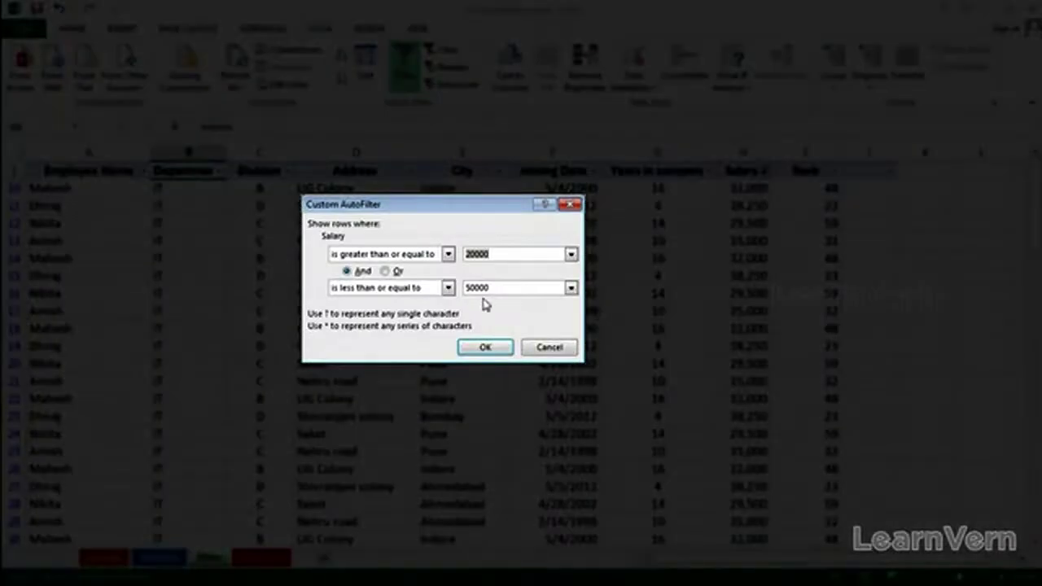
pyautogui.click(447, 288)
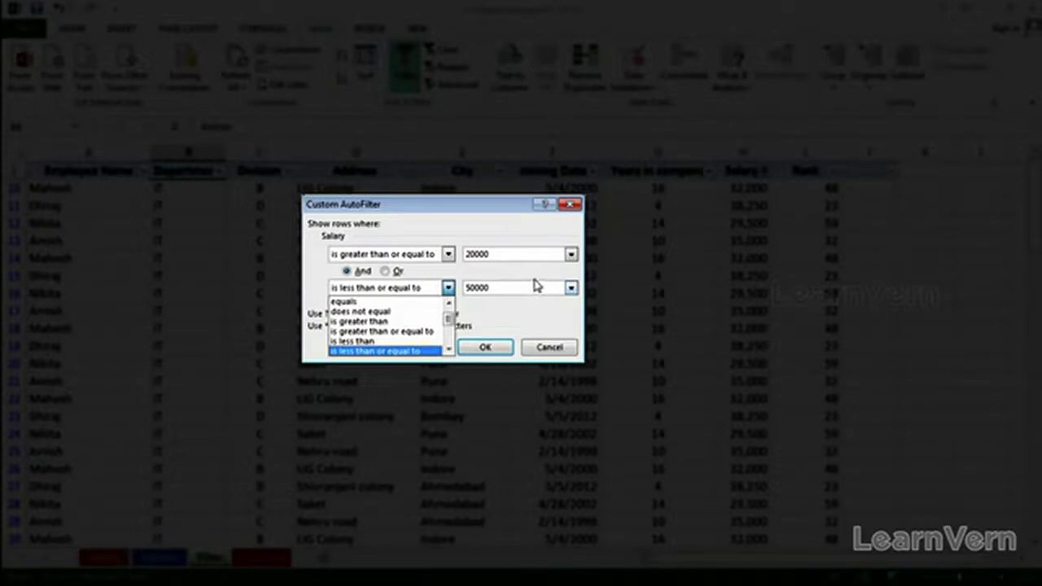
pyautogui.click(509, 285)
pyautogui.doubleClick(508, 285)
pyautogui.write('300')
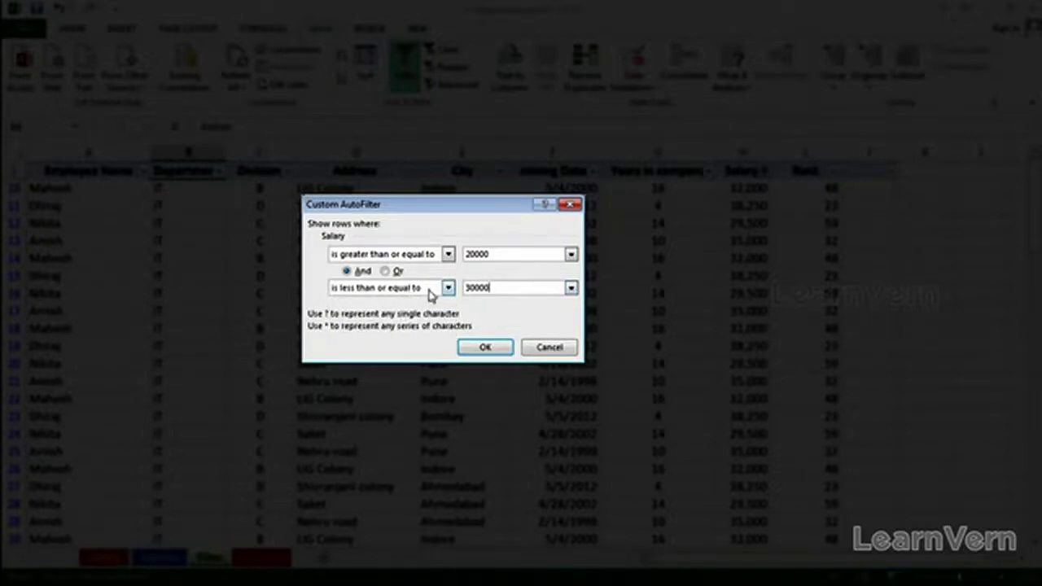
pyautogui.click(447, 289)
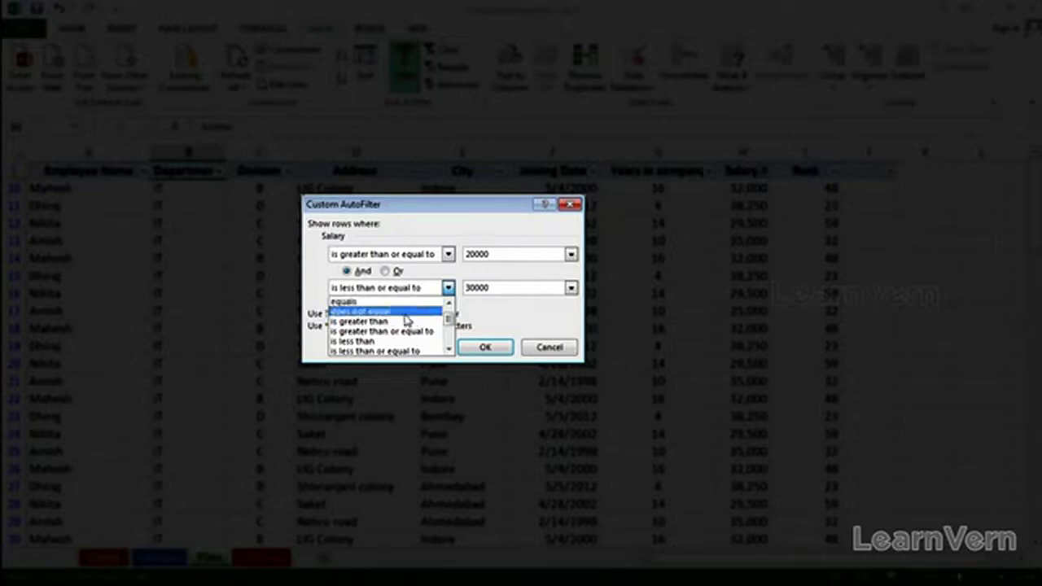
pyautogui.click(493, 316)
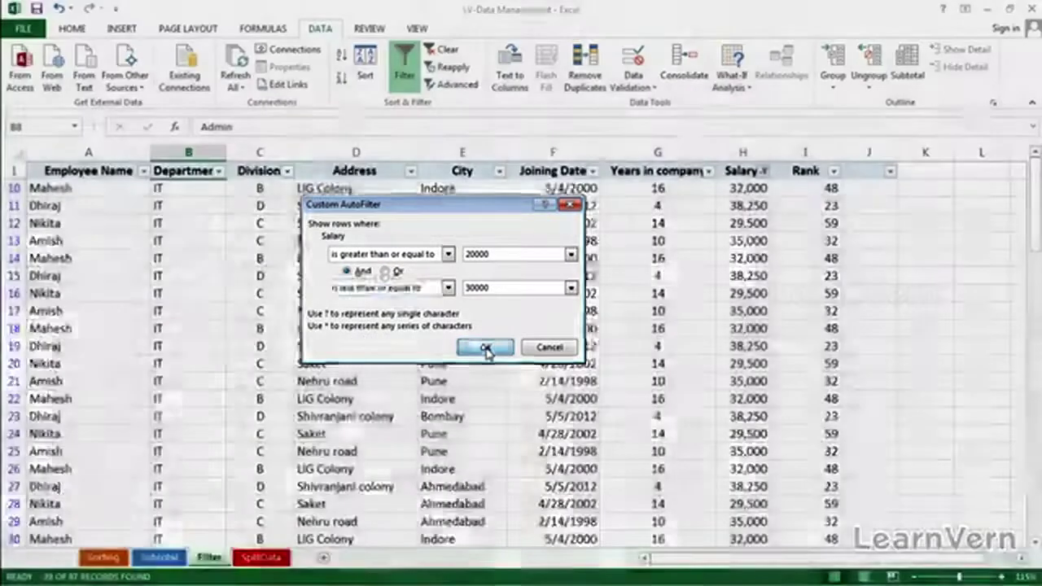
# - Apply the 20,000–30,000 Salary filter, leaving 22 of 87 records
pyautogui.click(486, 349)
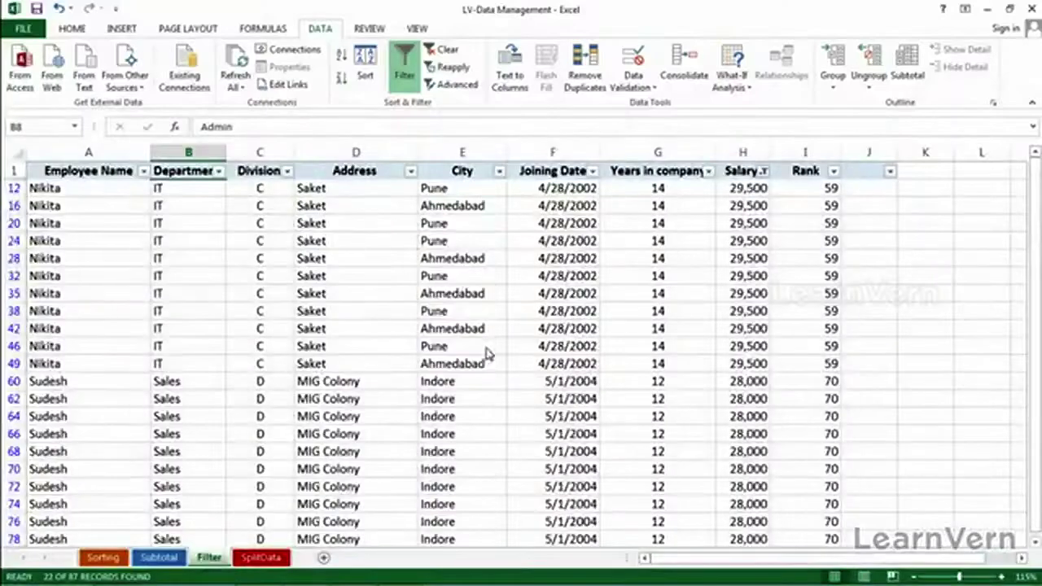
pyautogui.scroll(-1, 429, 264)
pyautogui.scroll(-2, 429, 285)
pyautogui.scroll(3, 439, 277)
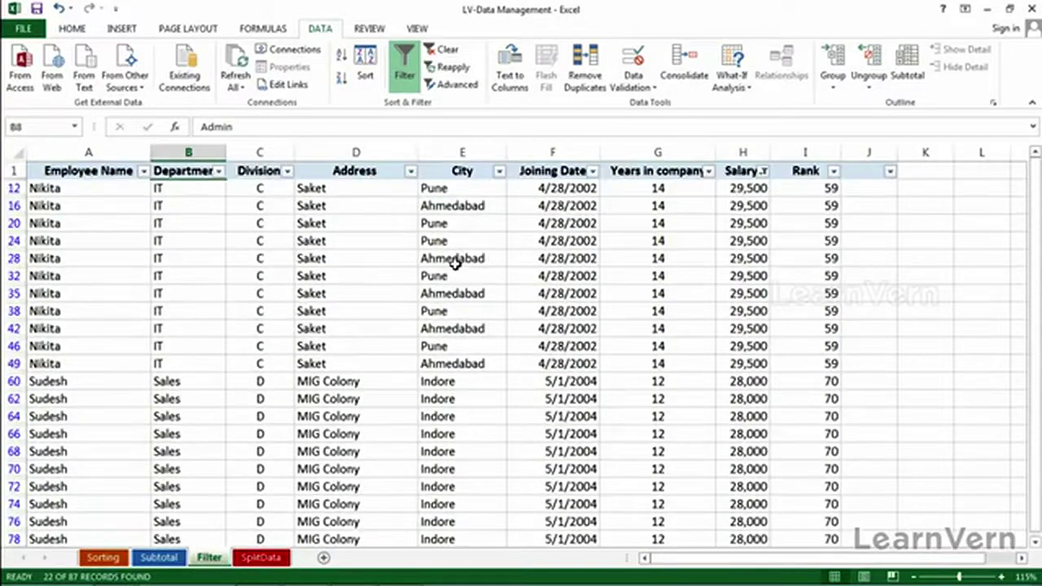
# - Select column F and open the Joining Date filter dropdown
pyautogui.click(617, 151)
pyautogui.click(581, 152)
pyautogui.click(576, 152)
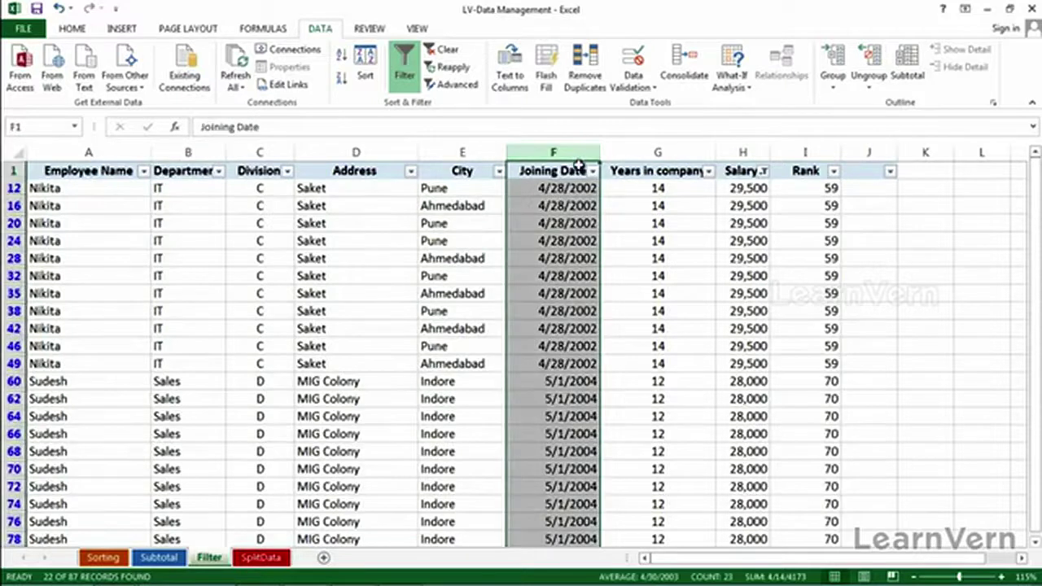
pyautogui.click(593, 171)
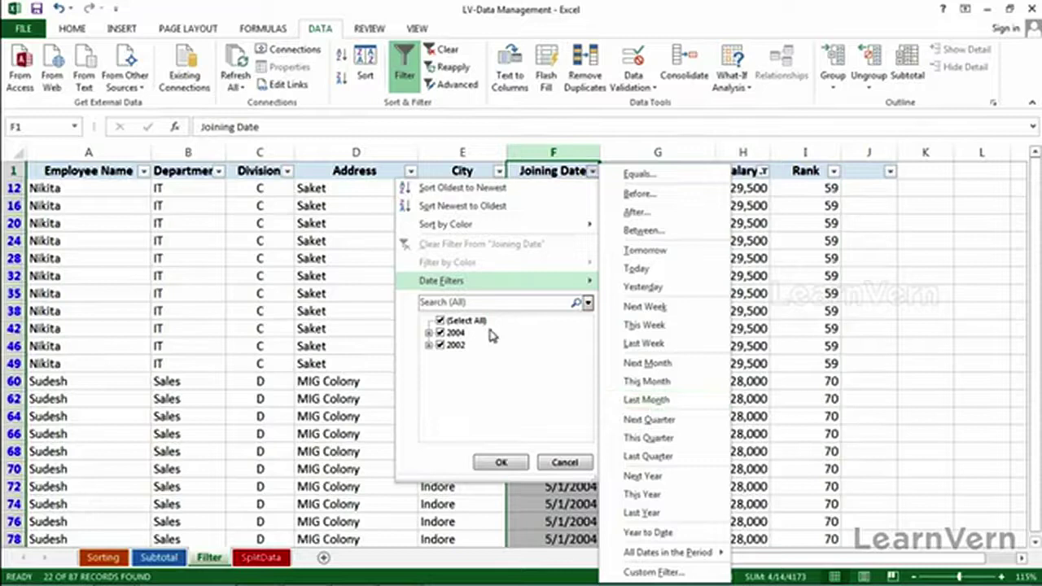
# - Expand May 2004 and April 2002 in the date list, then cancel without changes
pyautogui.click(429, 333)
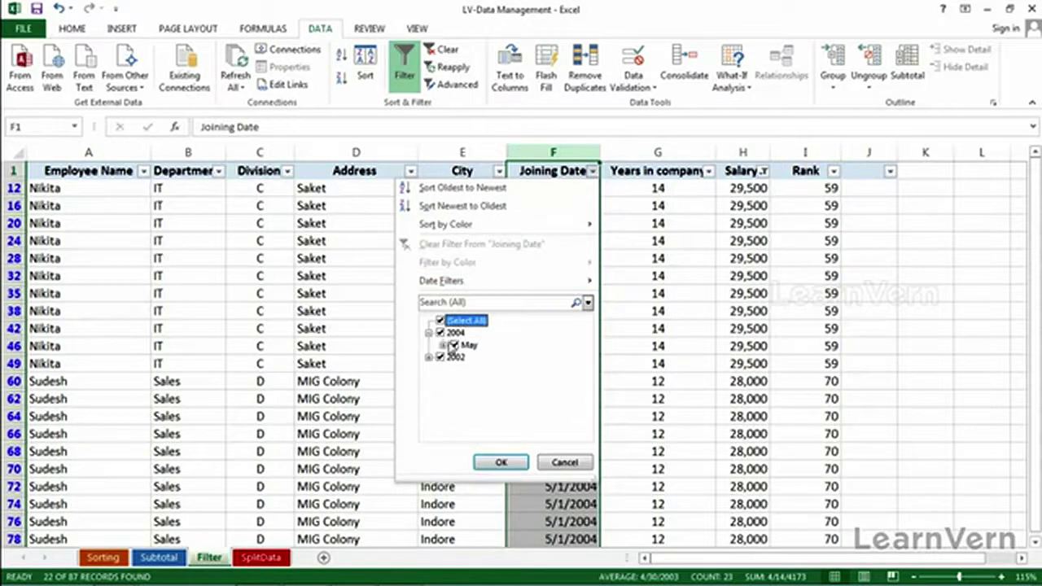
pyautogui.click(442, 345)
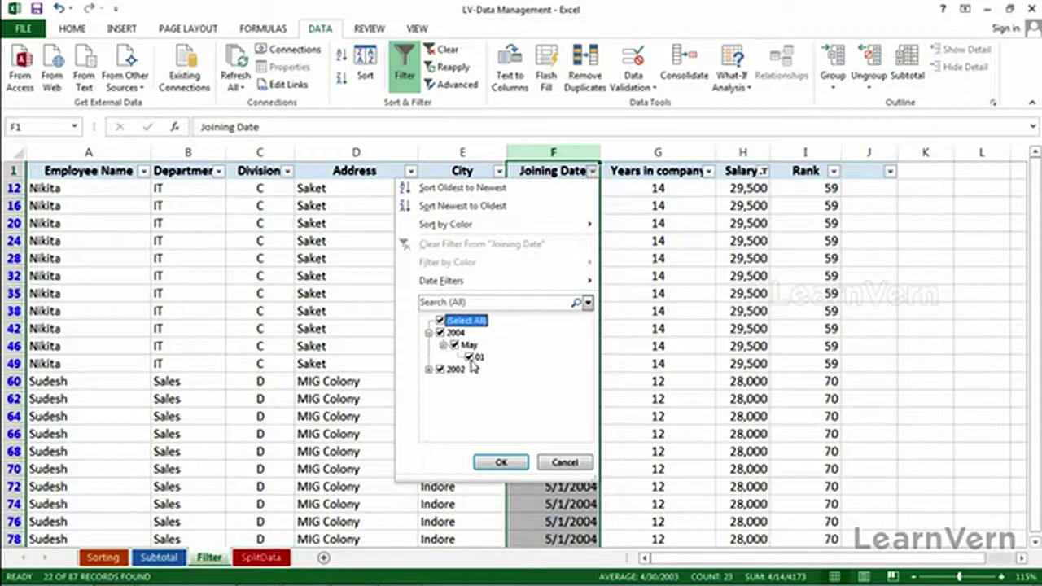
pyautogui.click(429, 369)
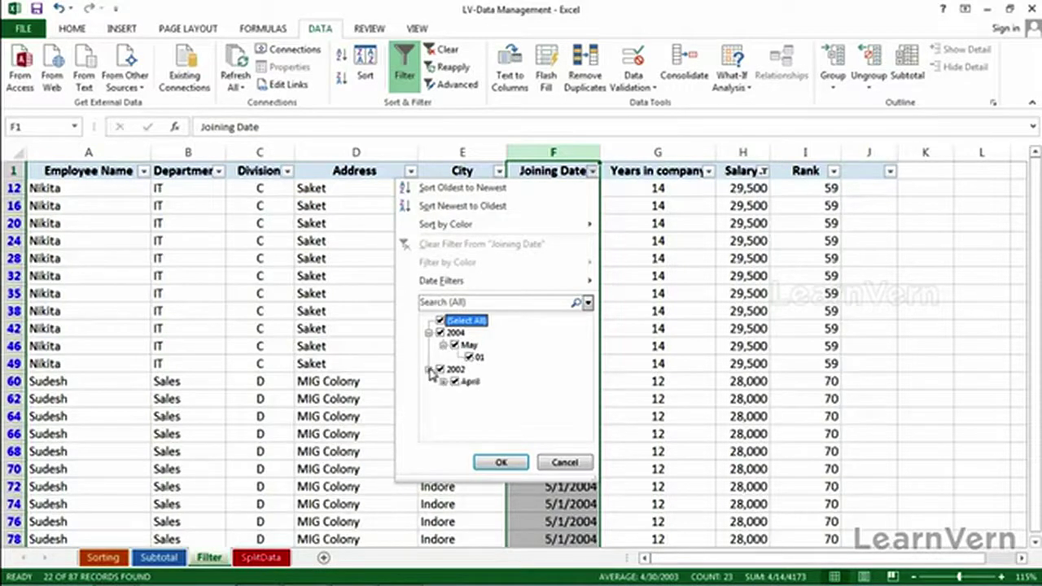
pyautogui.click(443, 381)
pyautogui.click(565, 462)
pyautogui.click(580, 469)
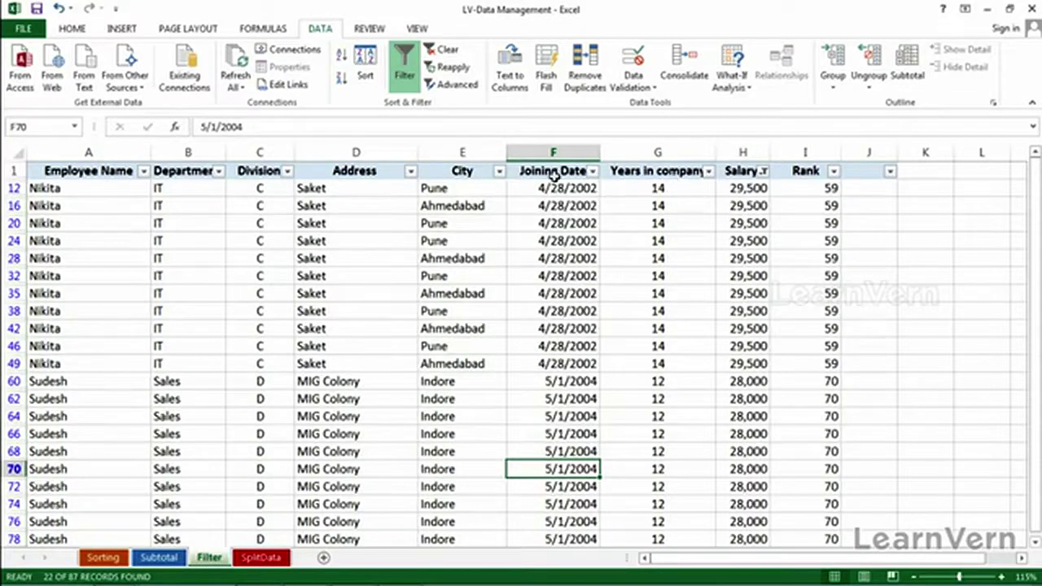
# - Clear the Salary filter, then open and cancel the Employee Name filter options
pyautogui.click(763, 171)
pyautogui.click(639, 244)
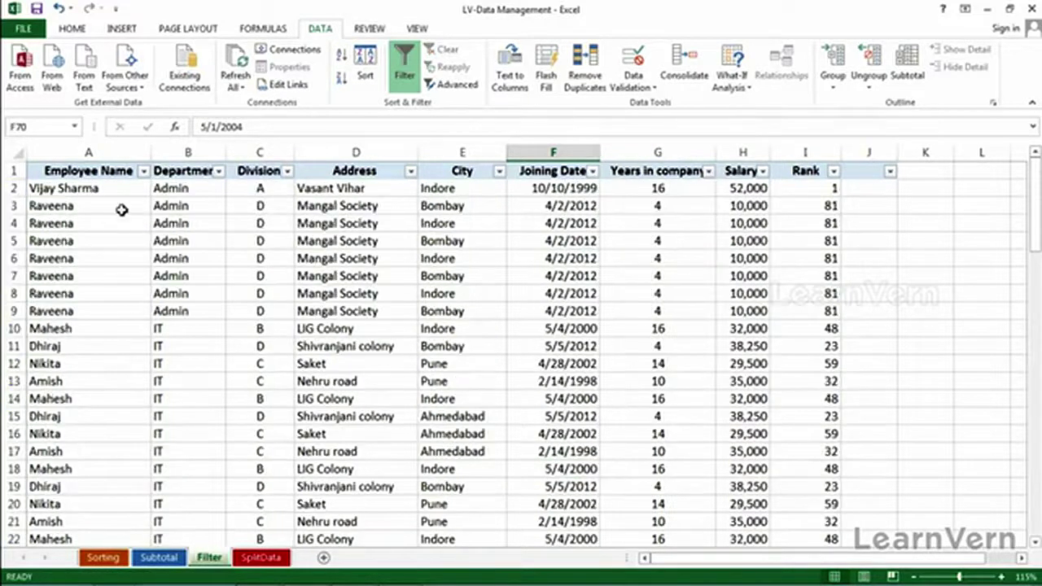
pyautogui.click(144, 171)
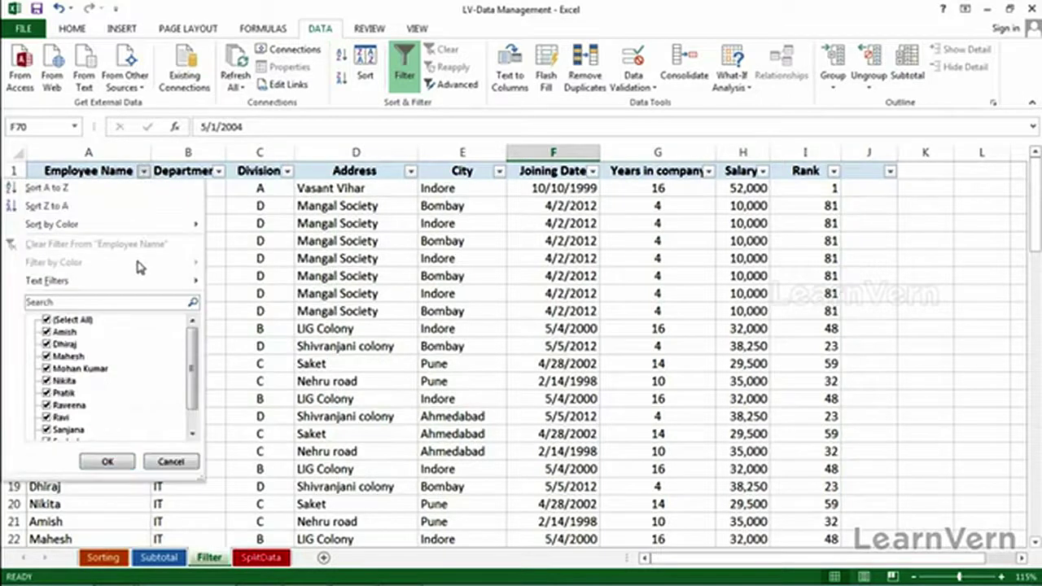
pyautogui.moveTo(114, 280)
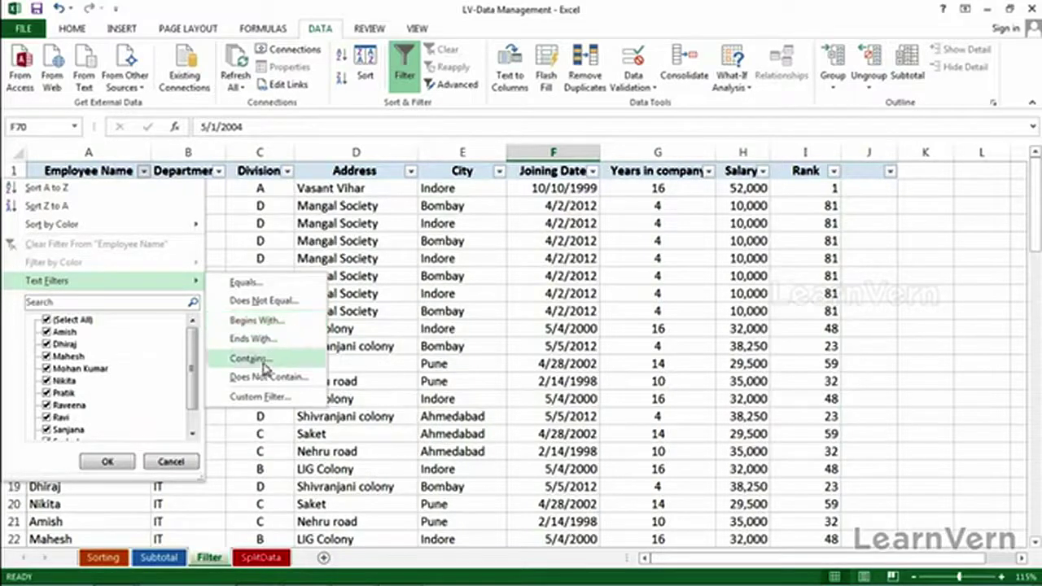
pyautogui.click(175, 461)
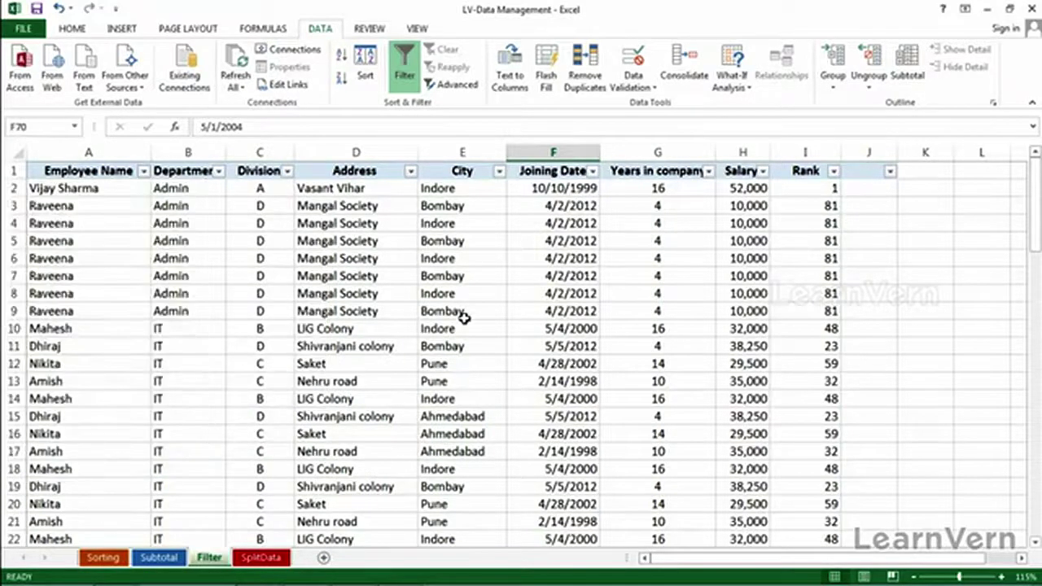